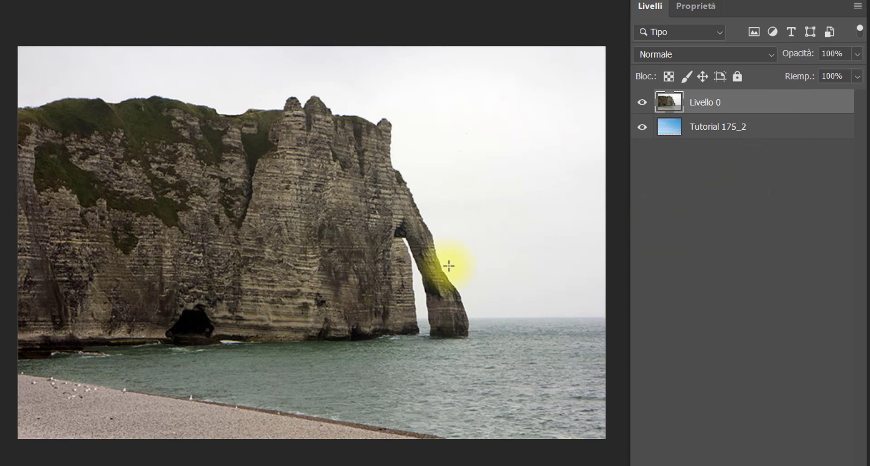
Toggle the cliff layer off and on to check the sky beneath, then choose the Magic Wand tool.
click(642, 104)
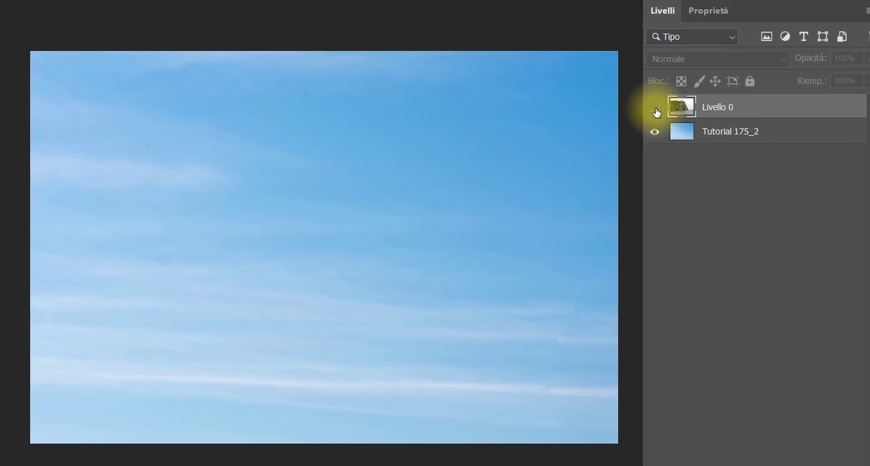
click(667, 113)
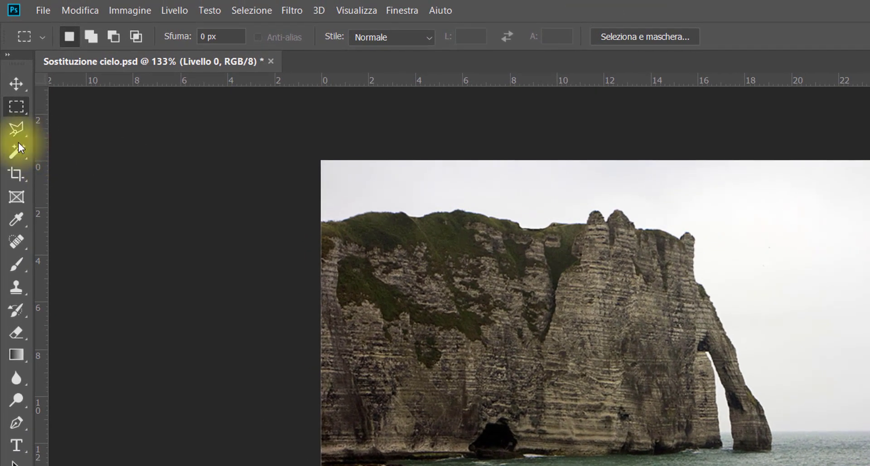
click(20, 152)
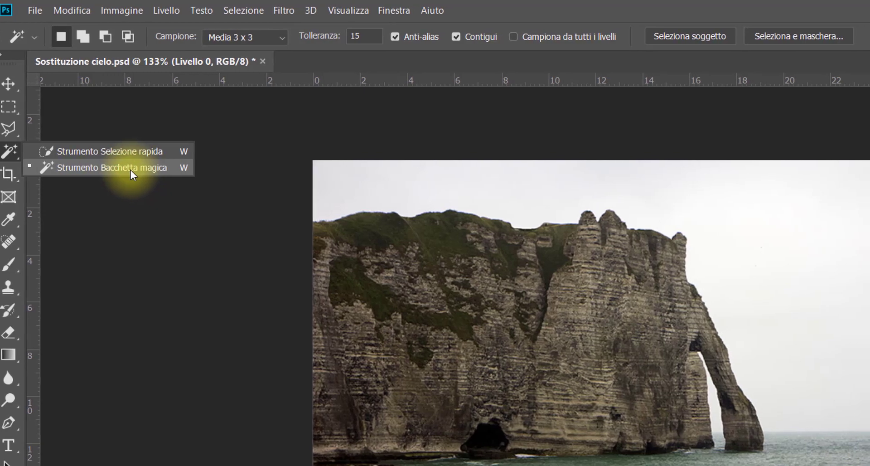
click(128, 169)
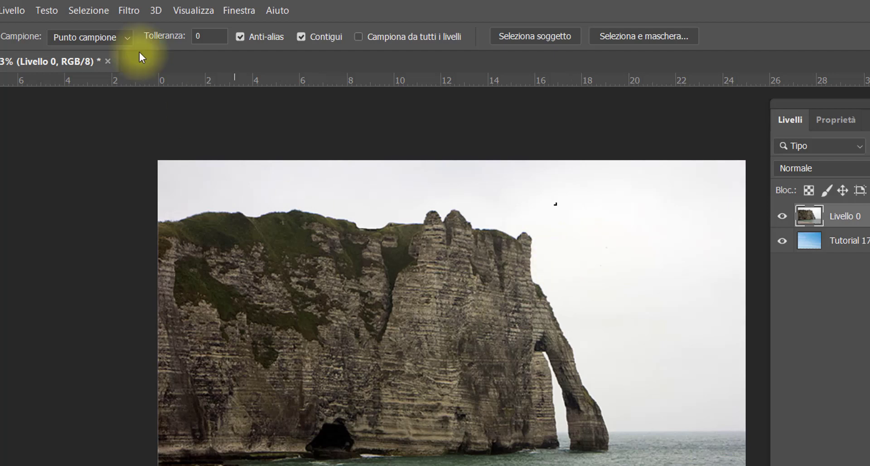
Select a patch of grey sky with the Magic Wand at tolerance 10, then open the sample-size options.
click(195, 35)
text(10)
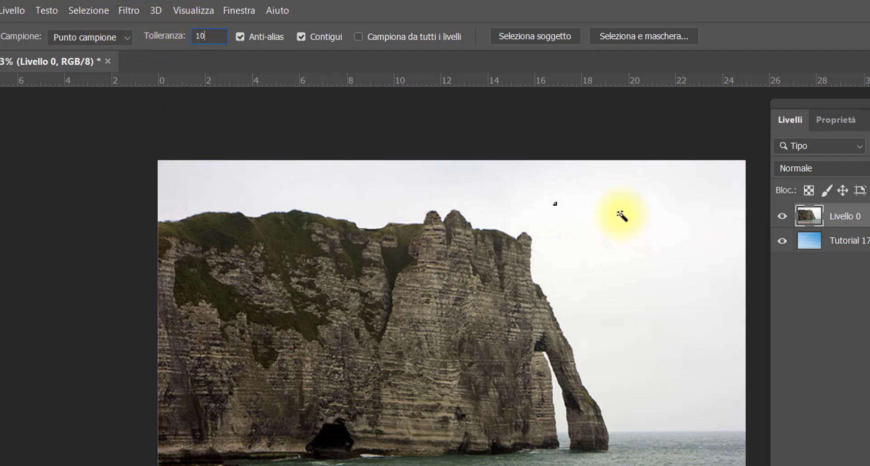
click(610, 232)
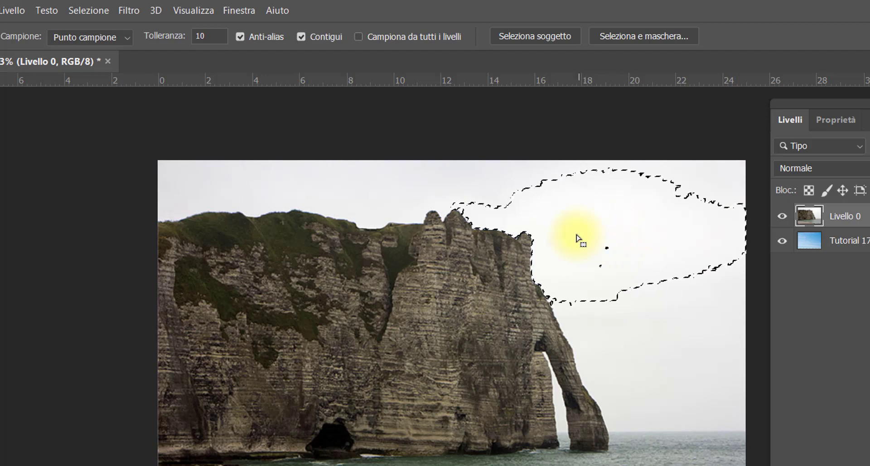
click(127, 37)
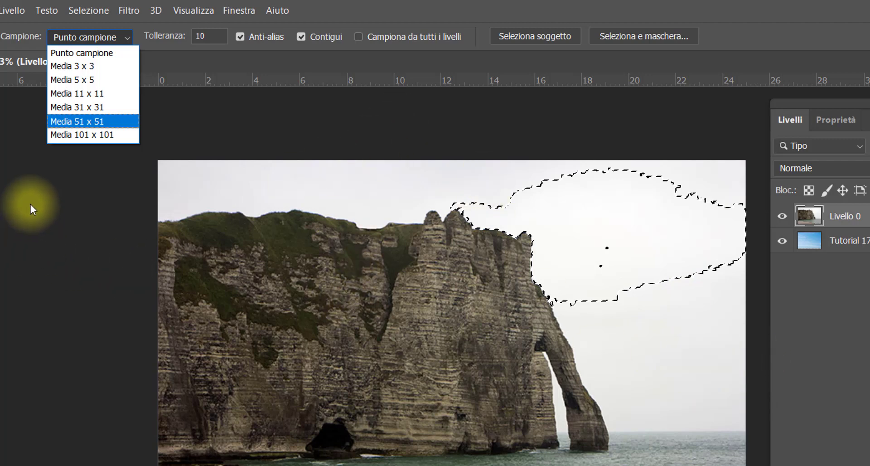
Select the sky with Media 51 x 51 sampling, deselect it, then switch sampling to Media 3 x 3.
click(62, 122)
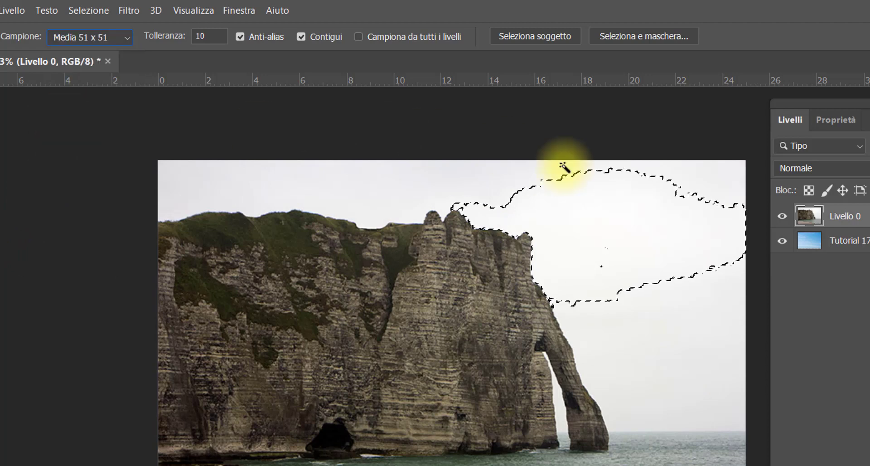
click(643, 319)
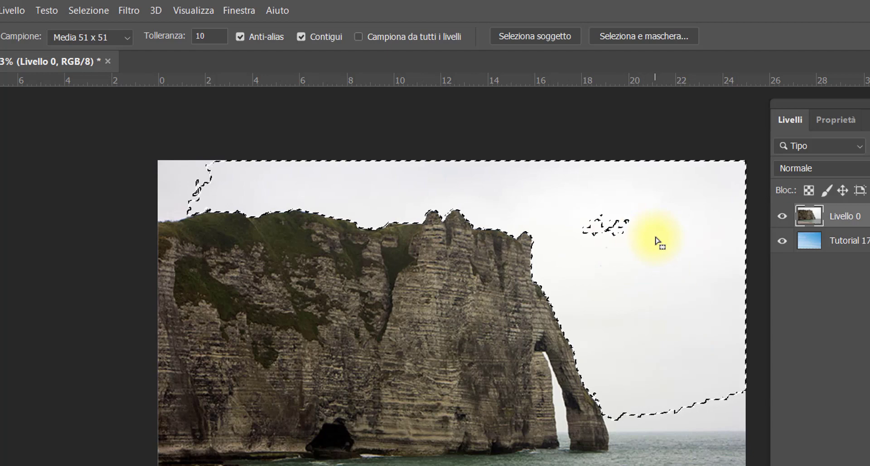
key(ctrl+d)
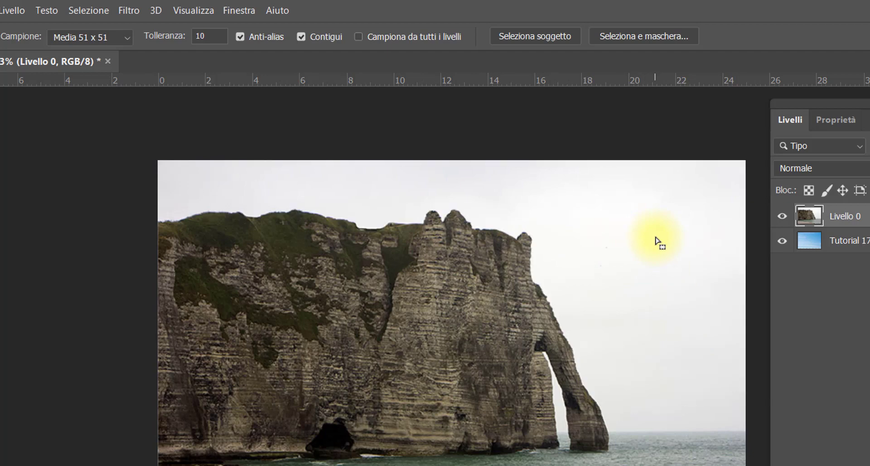
click(126, 37)
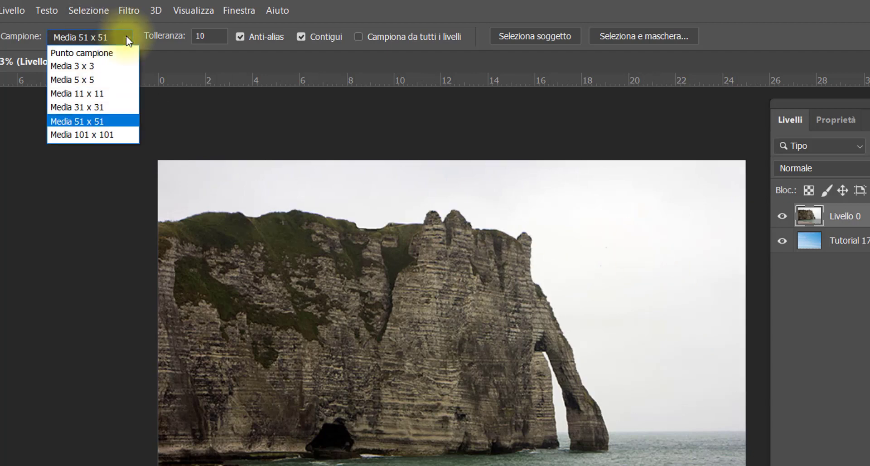
click(108, 66)
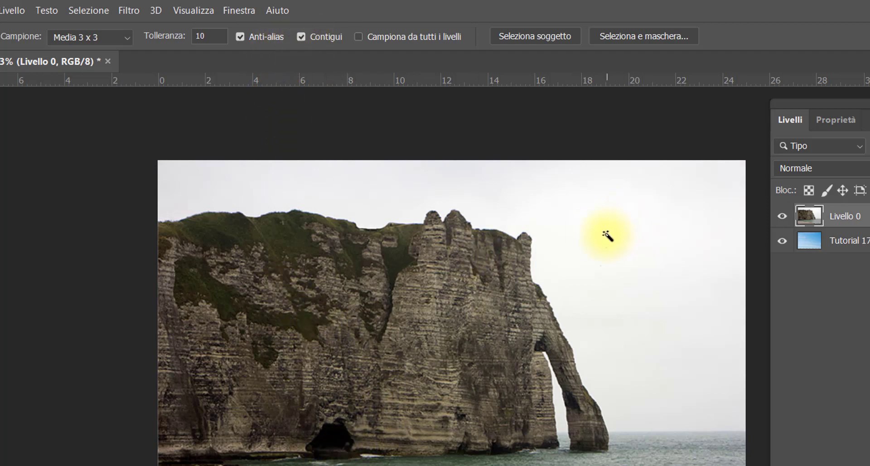
Select the sky right of the cliff, then Shift-add the upper-left, lower-right and arch-opening sky.
click(590, 280)
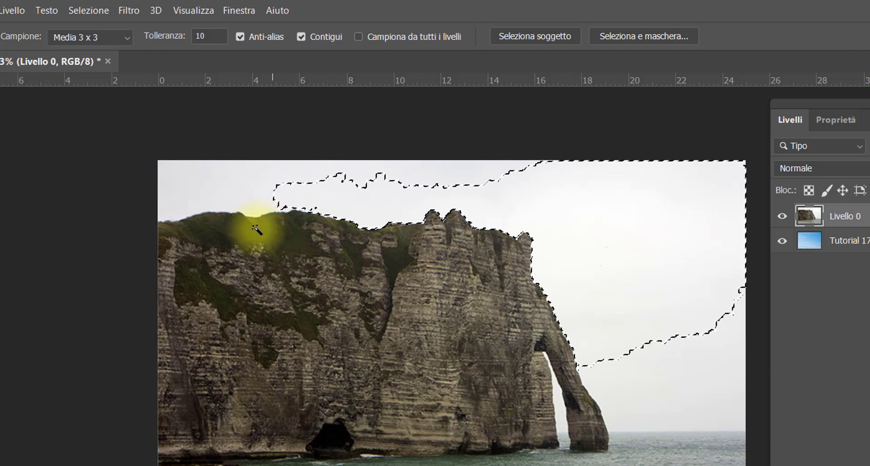
key(shift)
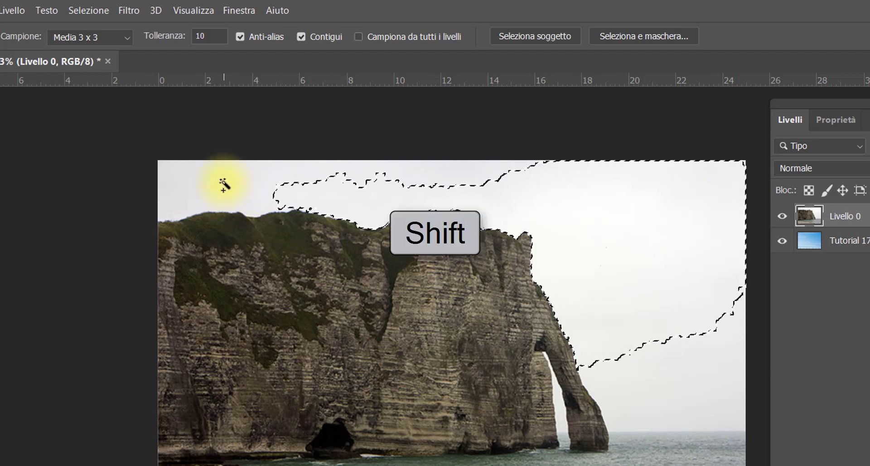
shift+click(223, 186)
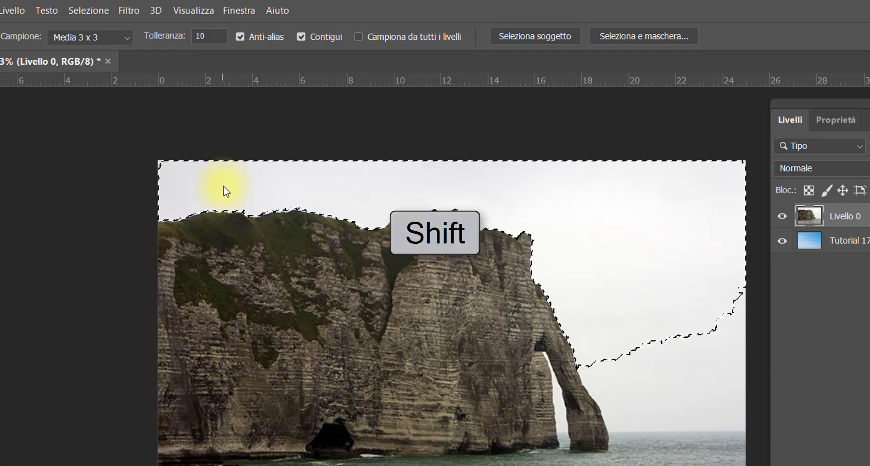
shift+click(678, 398)
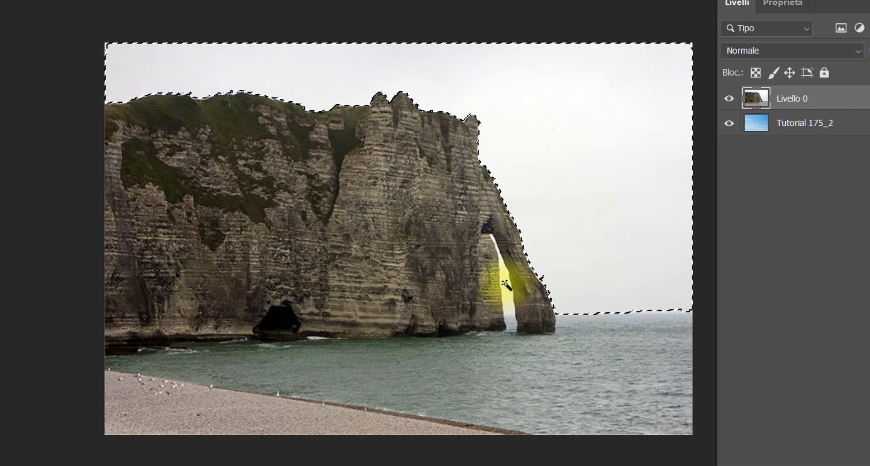
key(shift)
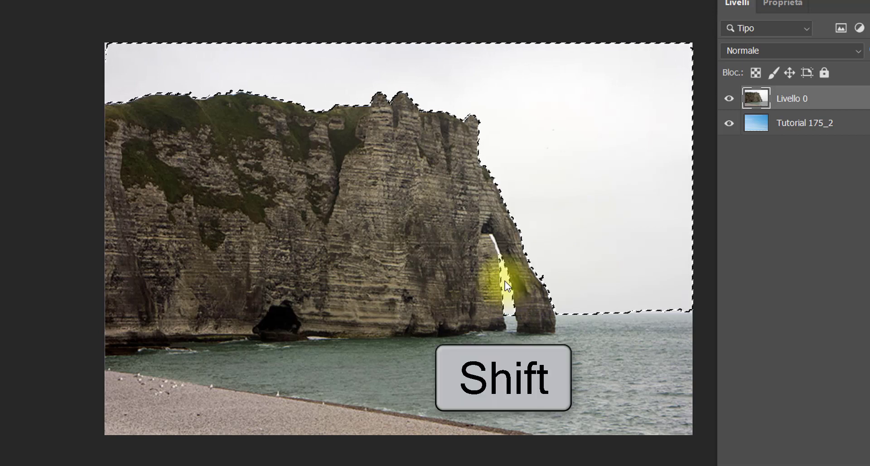
shift+click(504, 279)
Zoomed in, extend the selection into the arch gap and trim it so it stops above the water.
scroll(508, 274, up, 2)
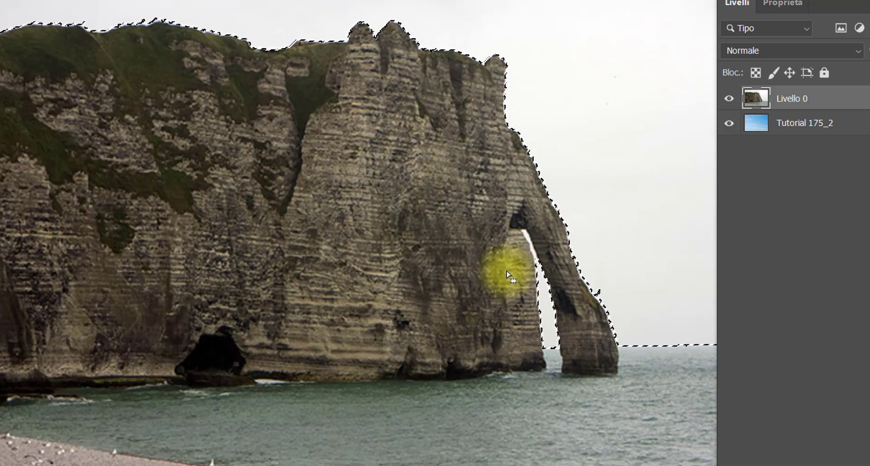
scroll(510, 272, up, 2)
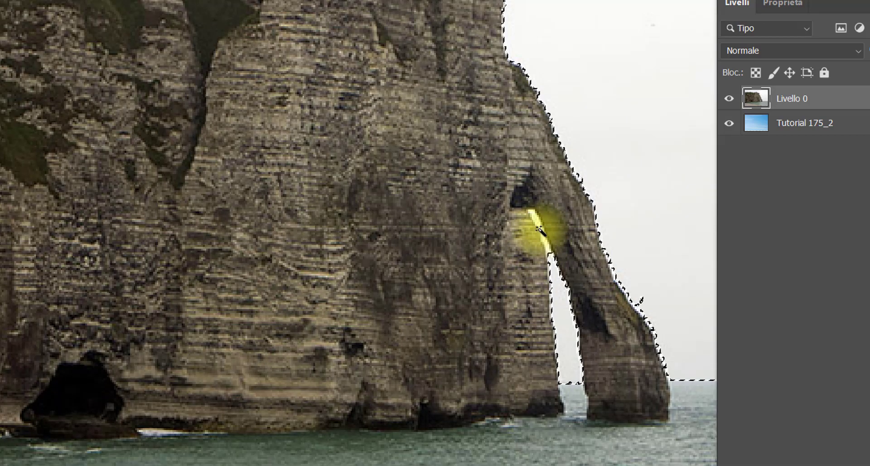
click(540, 230)
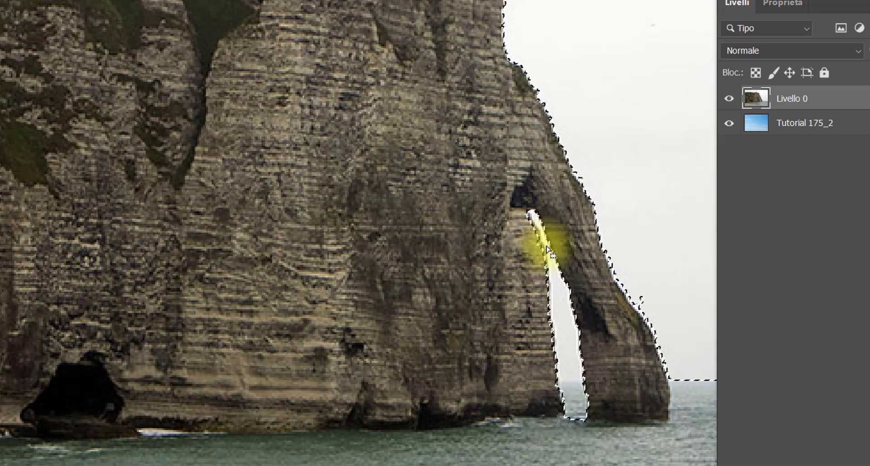
key(ctrl+0)
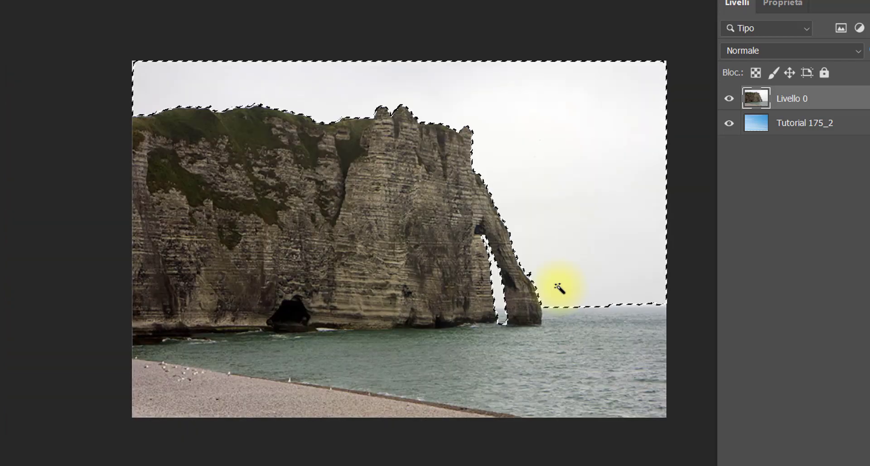
key(ctrl+plus)
key(ctrl+plus)
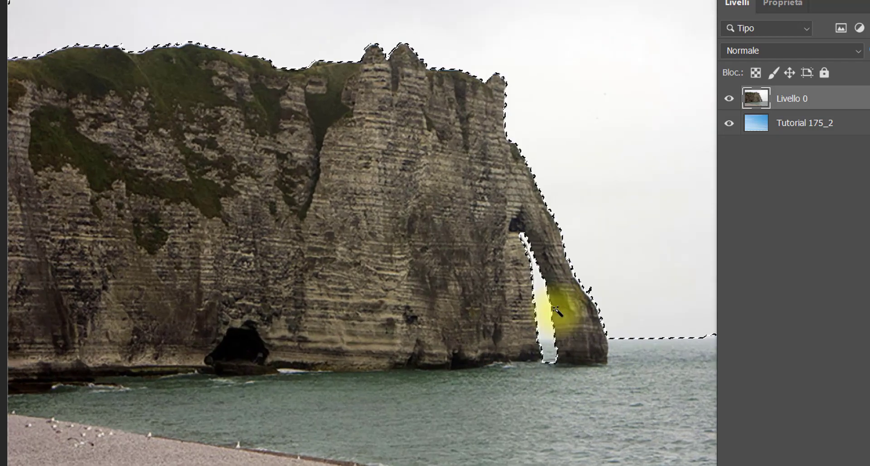
alt+click(547, 353)
alt+click(547, 356)
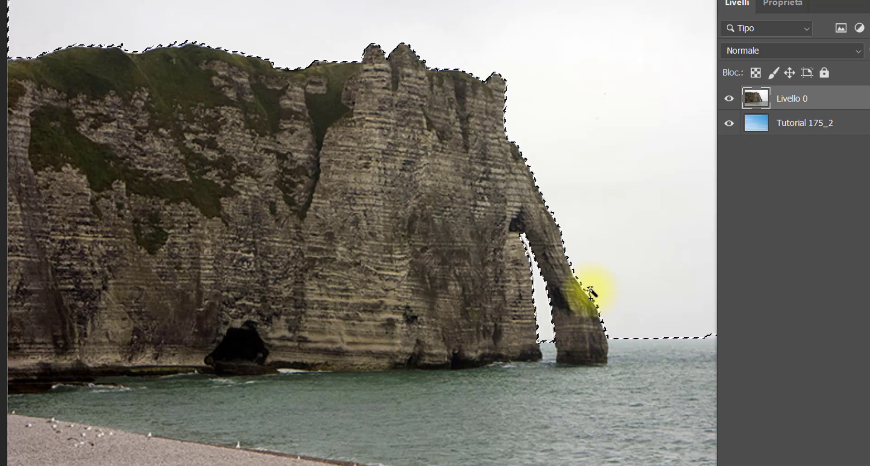
key(ctrl+0)
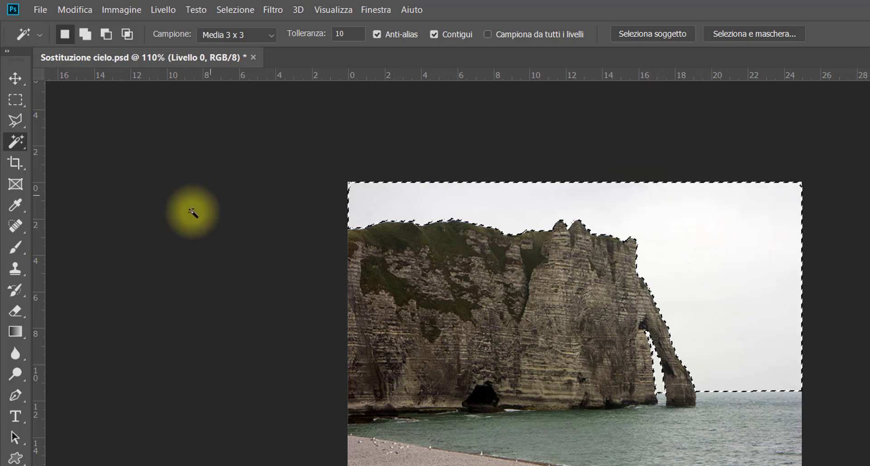
Switch to the Quick Selection tool, clear the selection, and enlarge the brush from 6 to 28 px.
right_click(16, 143)
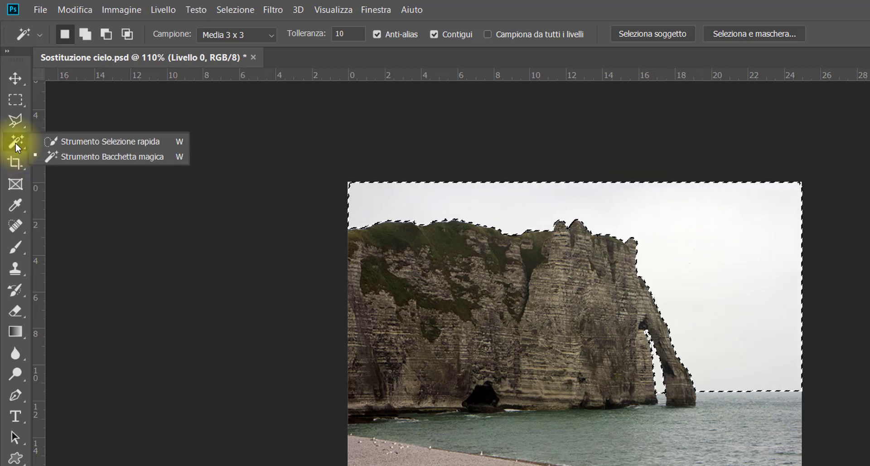
click(72, 142)
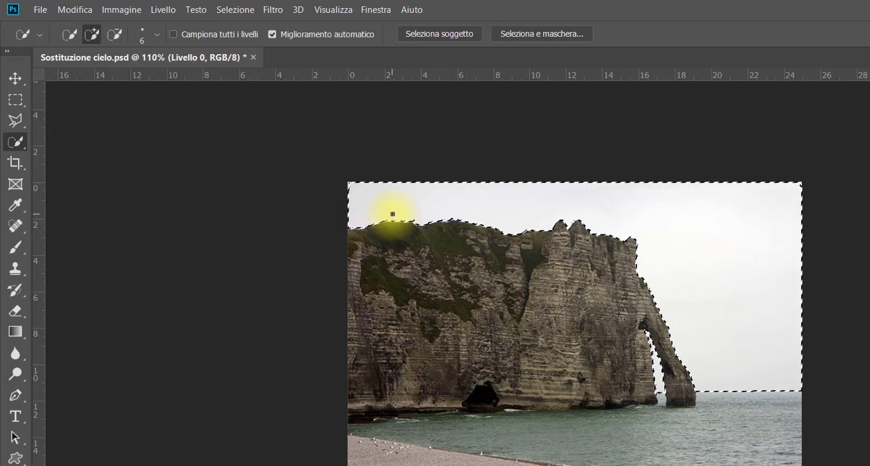
key(ctrl+d)
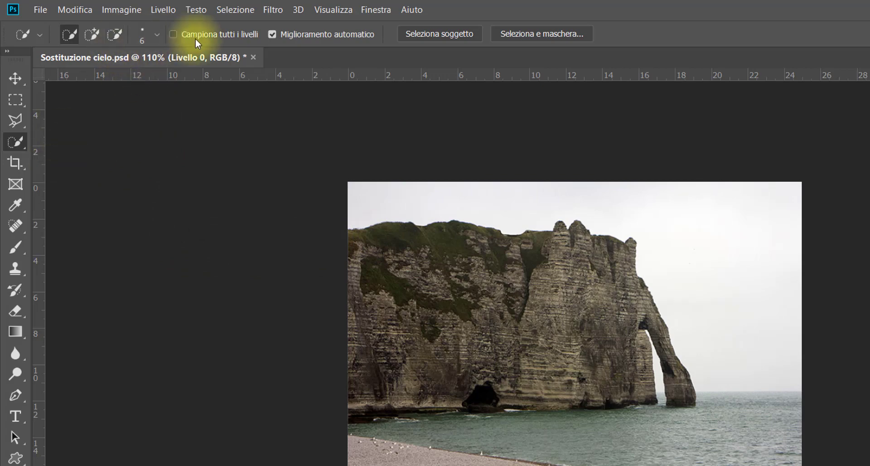
click(157, 37)
click(156, 37)
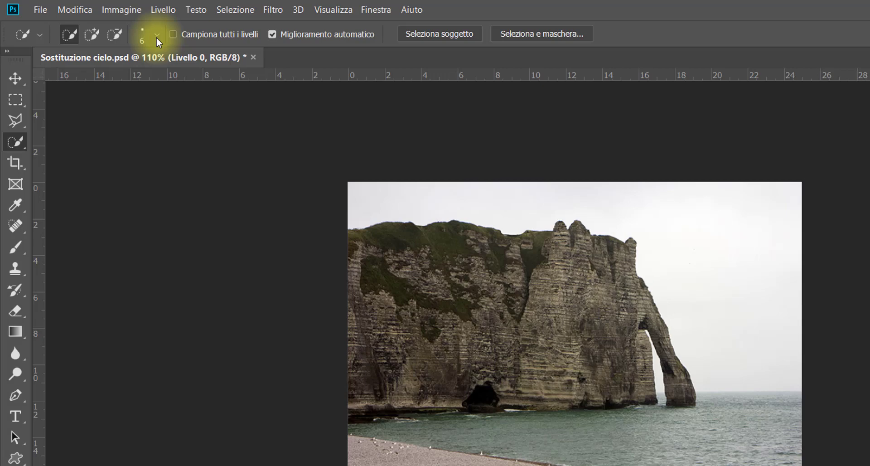
click(156, 37)
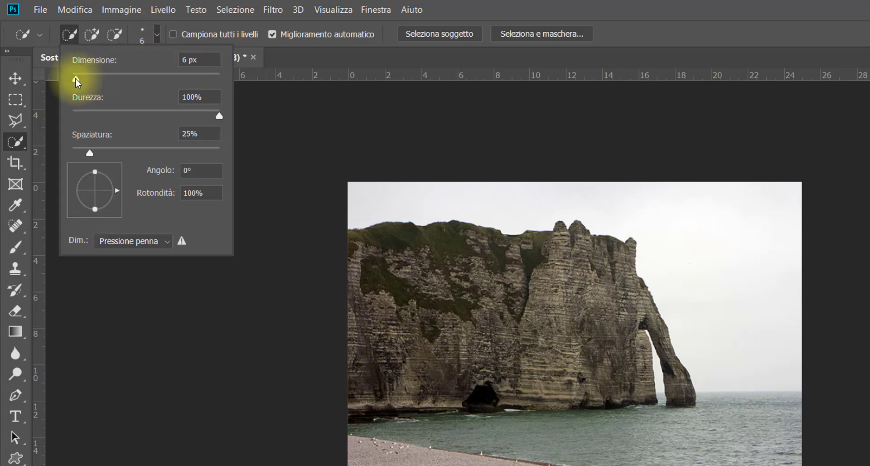
drag(76, 80, 92, 80)
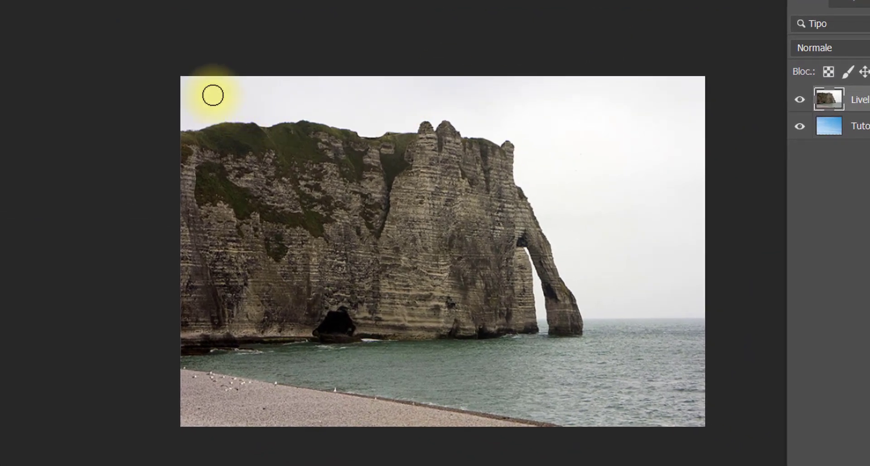
Brush across the grey sky, add the sky inside the arch, and remove the water beneath it.
mouse_move(213, 95)
mouse_down()
mouse_move(652, 137)
mouse_move(616, 229)
mouse_up()
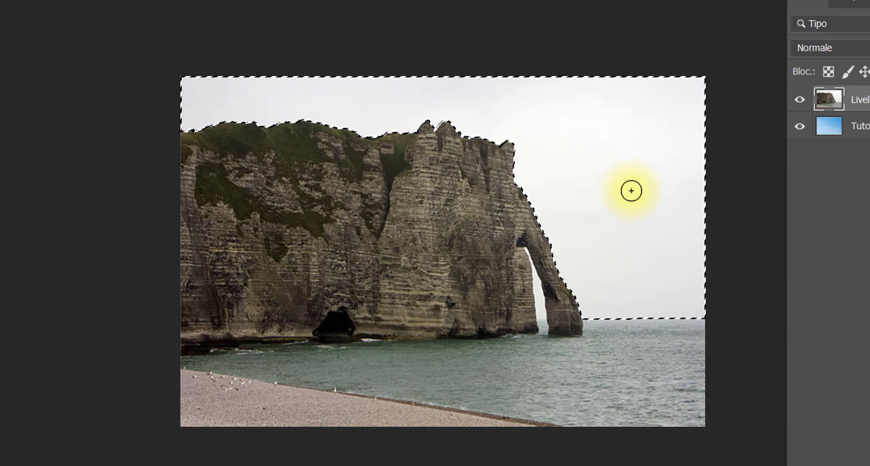
key(ctrl+plus)
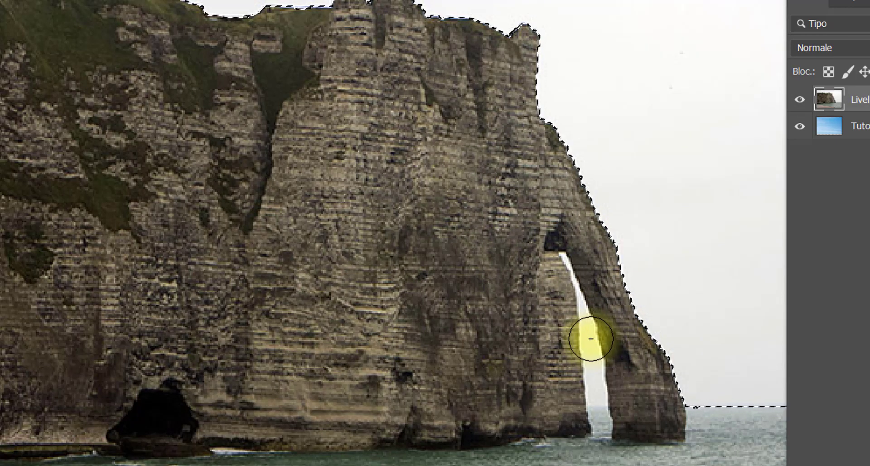
alt+right_click(590, 338)
mouse_move(593, 388)
mouse_down()
mouse_move(563, 272)
mouse_move(570, 261)
mouse_up()
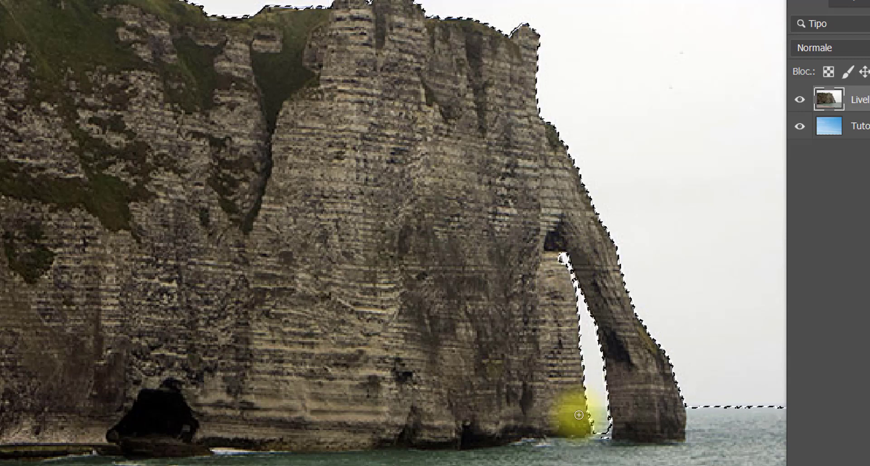
alt+click(600, 434)
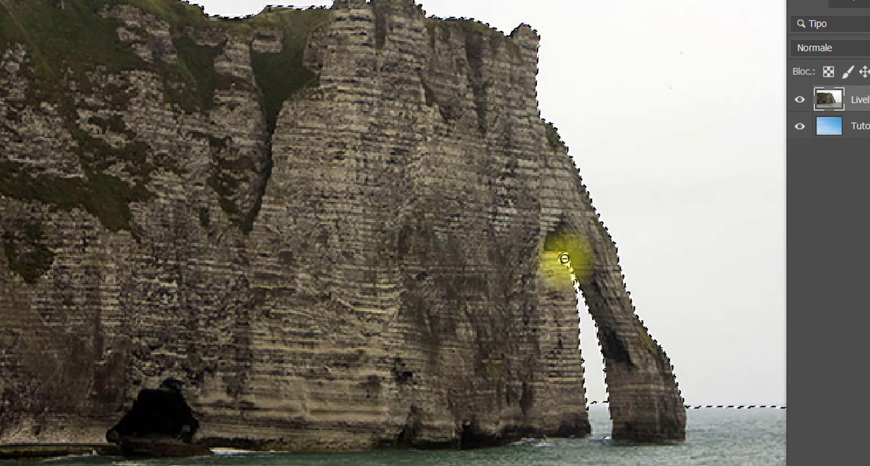
drag(564, 259, 558, 265)
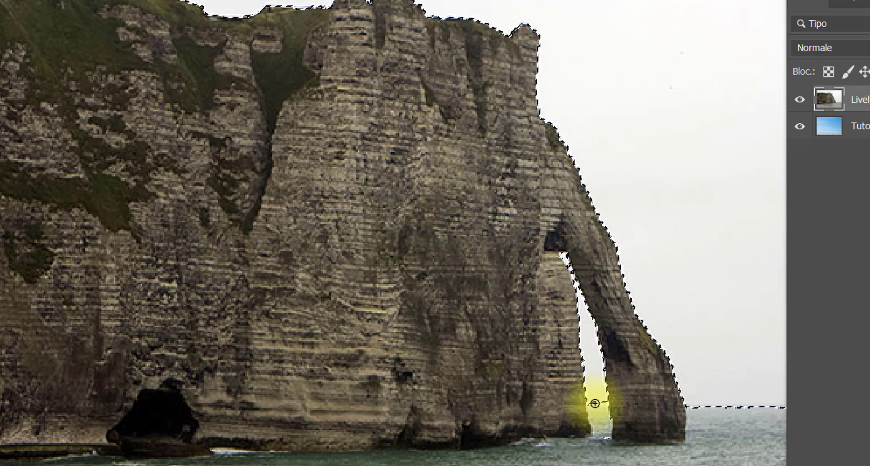
scroll(680, 299, down, 3)
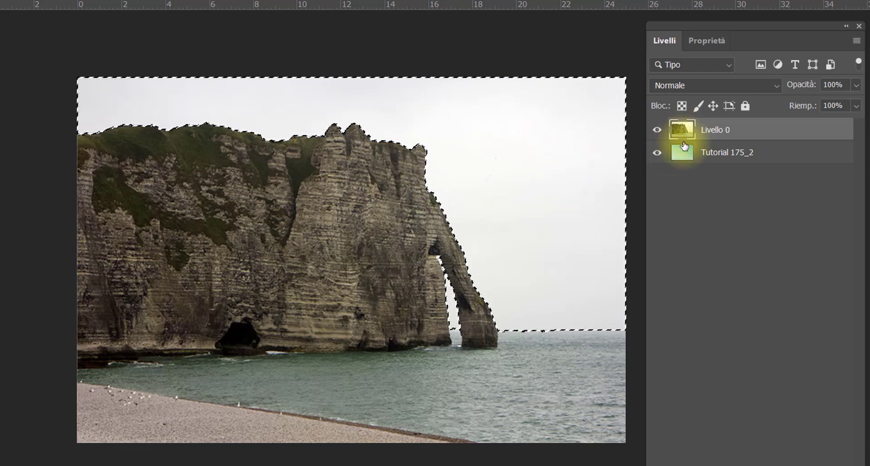
Delete the selected grey sky from Livello 0 and deselect.
key(Delete)
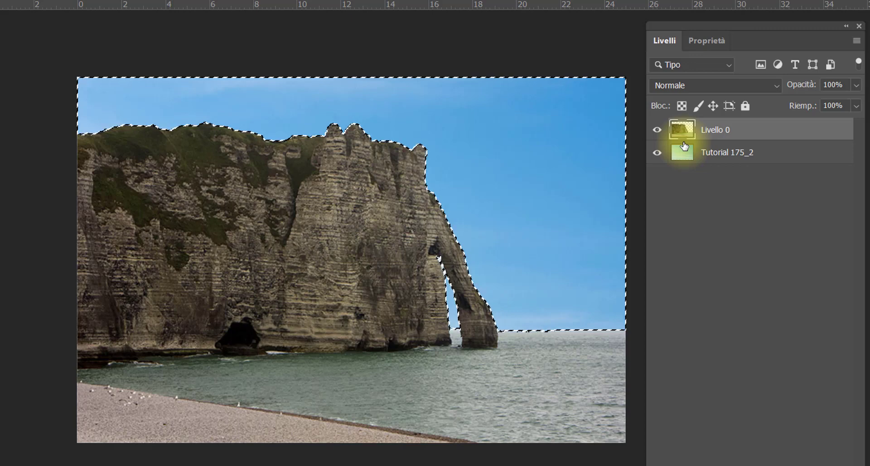
key(ctrl+d)
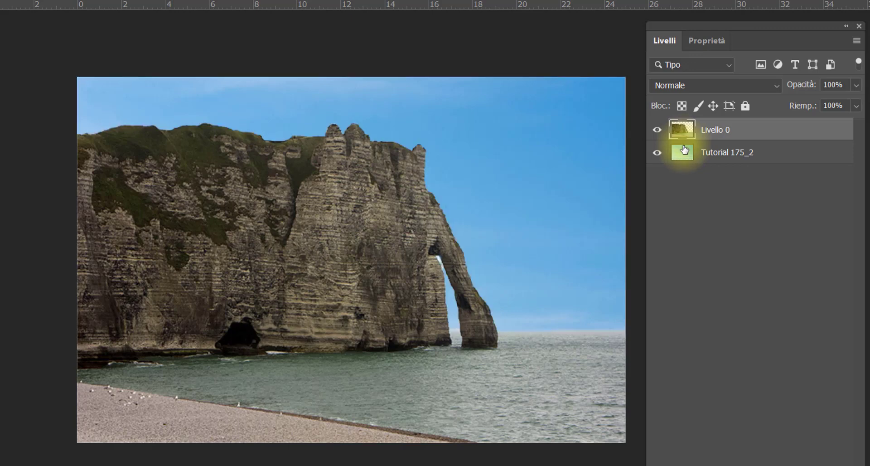